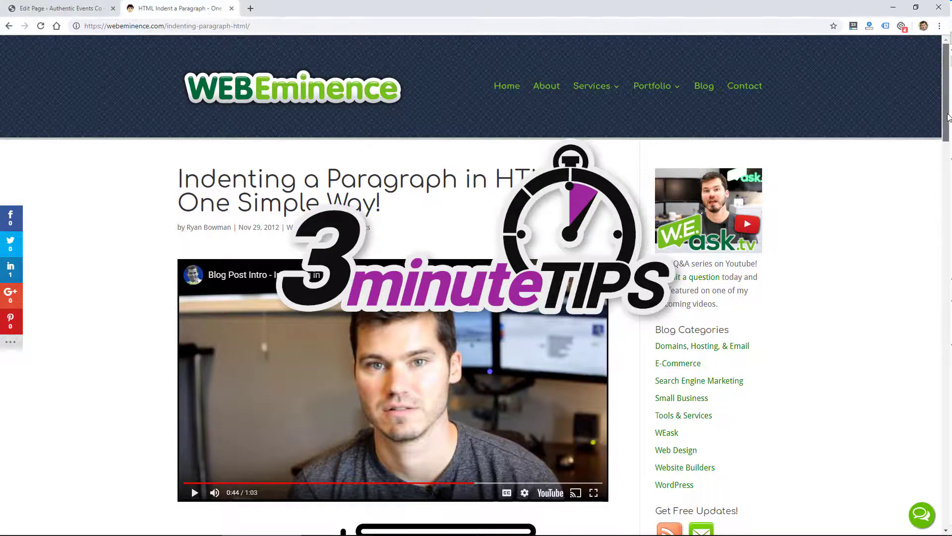
- Scroll the indenting article down to the red 10% margin example and its <p style> code
scroll(948, 118, down, 1)
scroll(476, 297, down, 5)
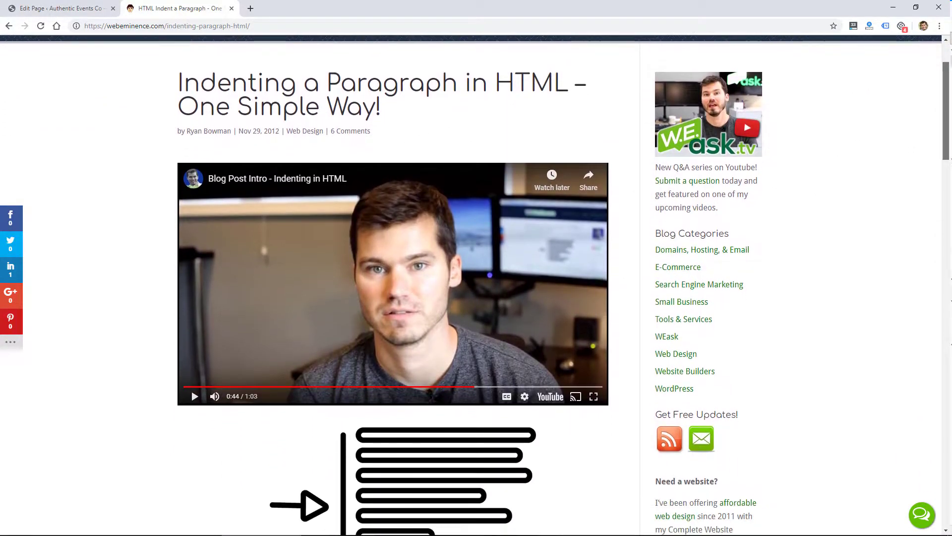
scroll(476, 297, down, 4)
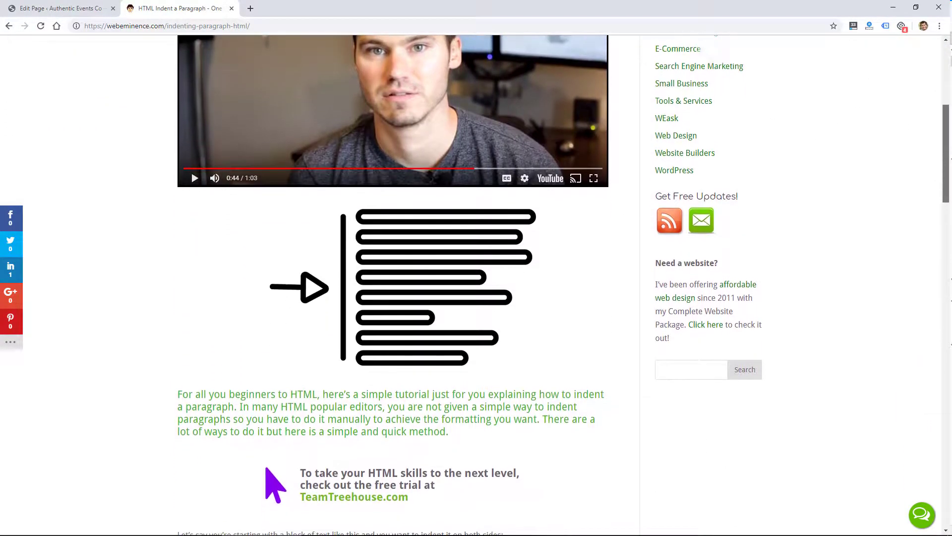
scroll(476, 298, down, 4)
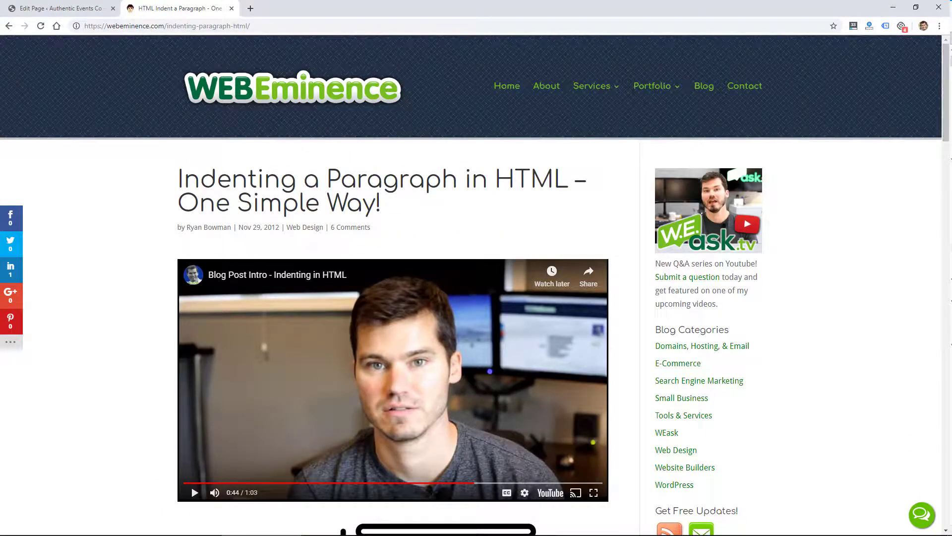
scroll(942, 141, down, 7)
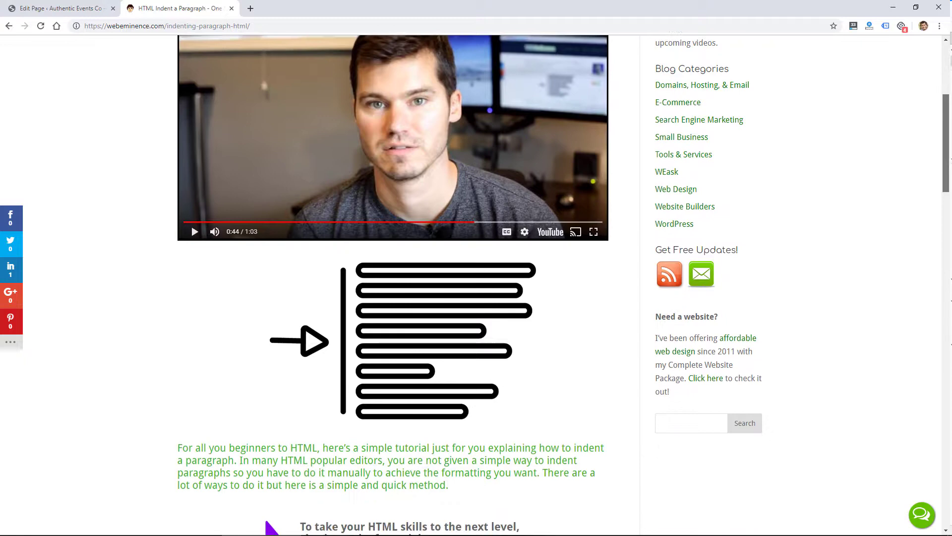
scroll(476, 282, down, 4)
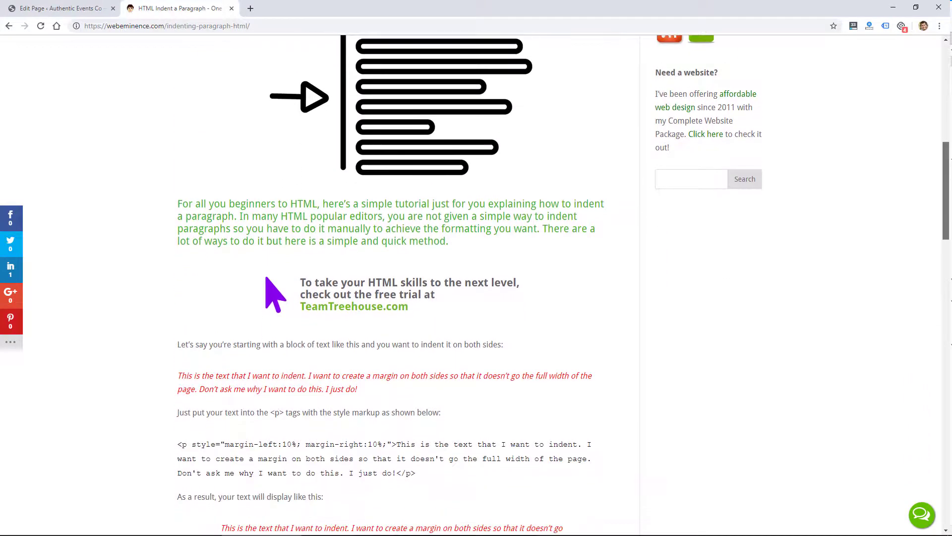
scroll(476, 283, down, 3)
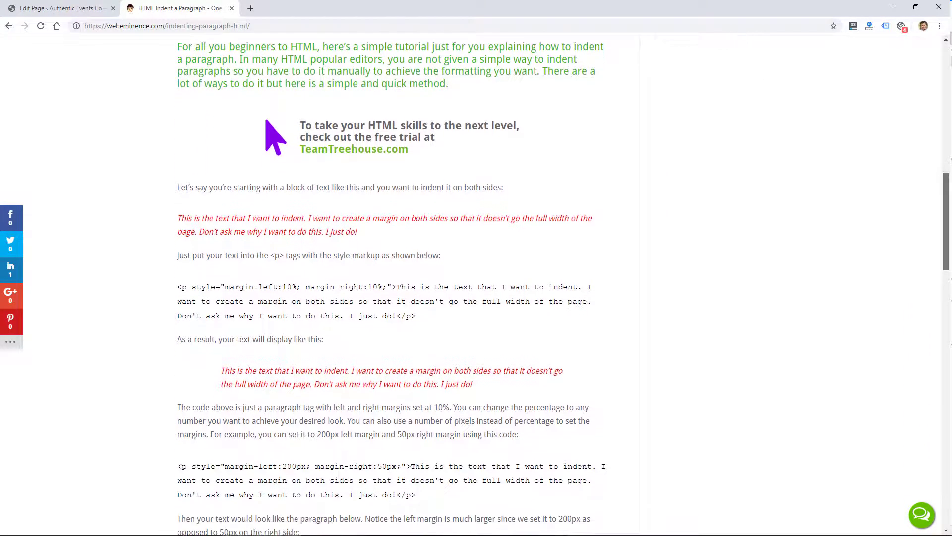
scroll(476, 282, down, 1)
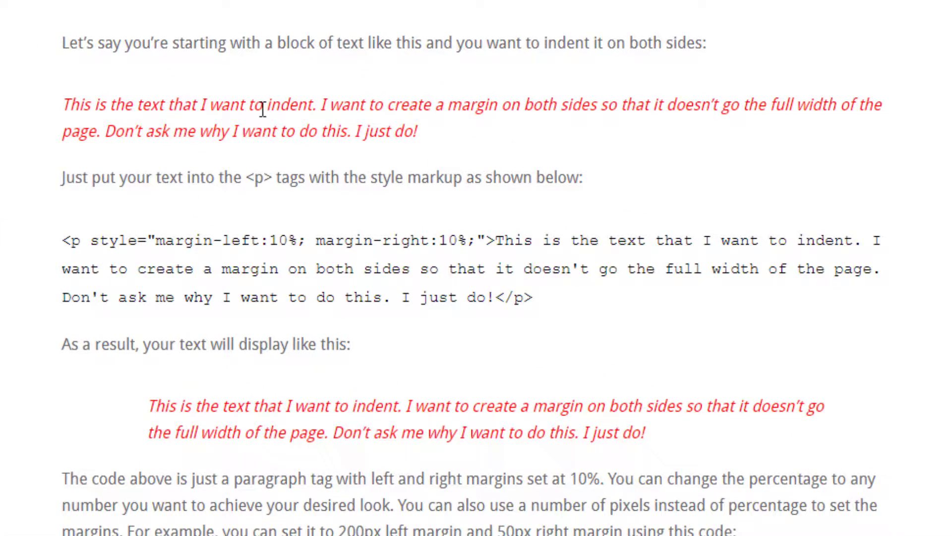
drag(420, 132, 66, 113)
click(117, 112)
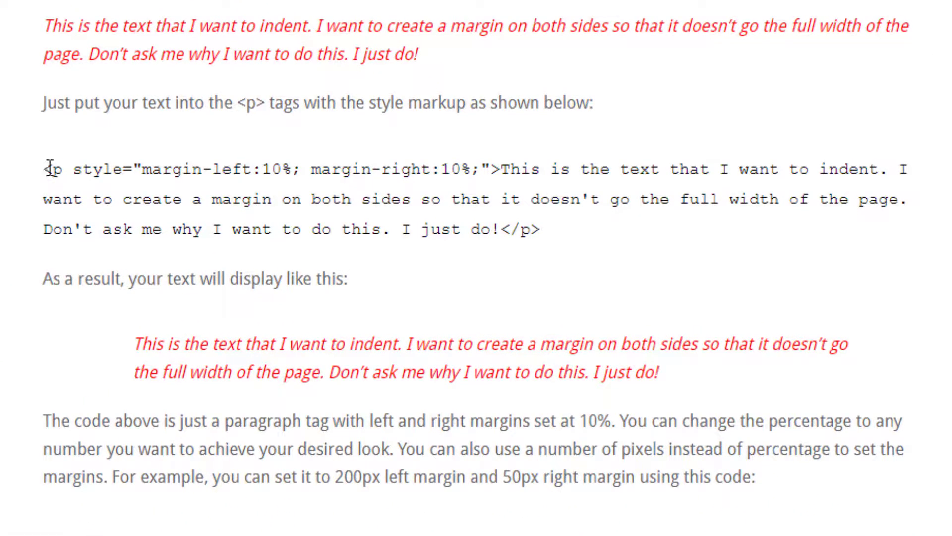
- Copy the <p style="margin-left:10%; margin-right:10%;"> tag and go back to the Edit Page tab
drag(44, 169, 498, 170)
key(ctrl+c)
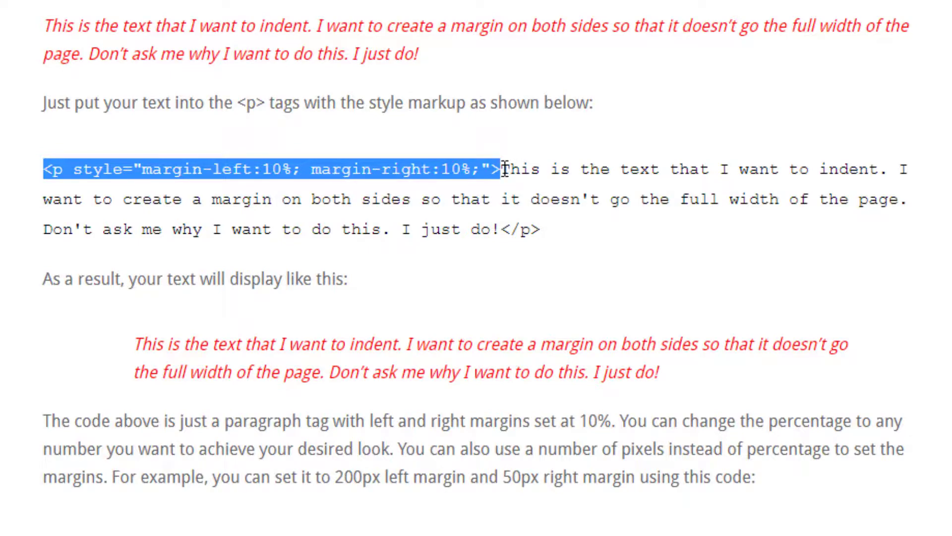
click(78, 10)
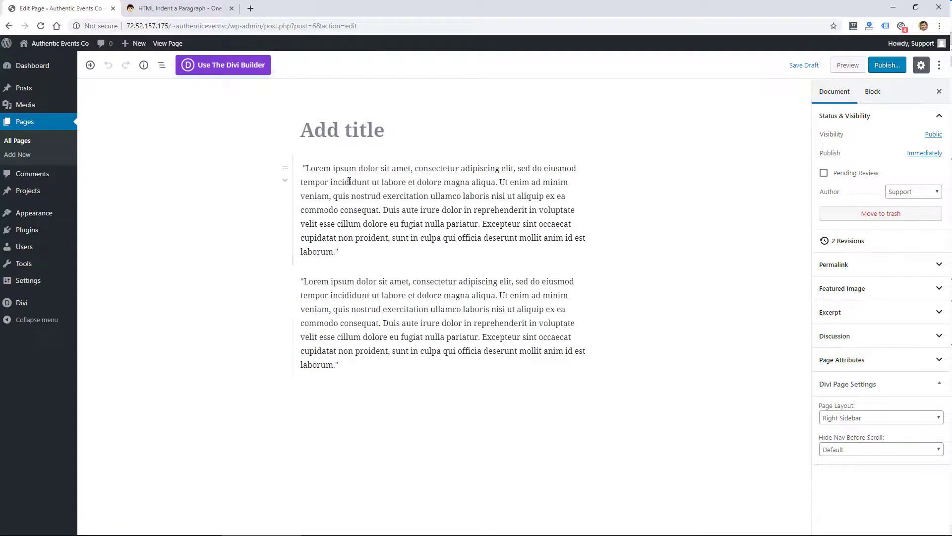
- In HTML mode, replace the first paragraph's plain <p> tag with the 10% left/right margin tag
click(424, 184)
click(447, 145)
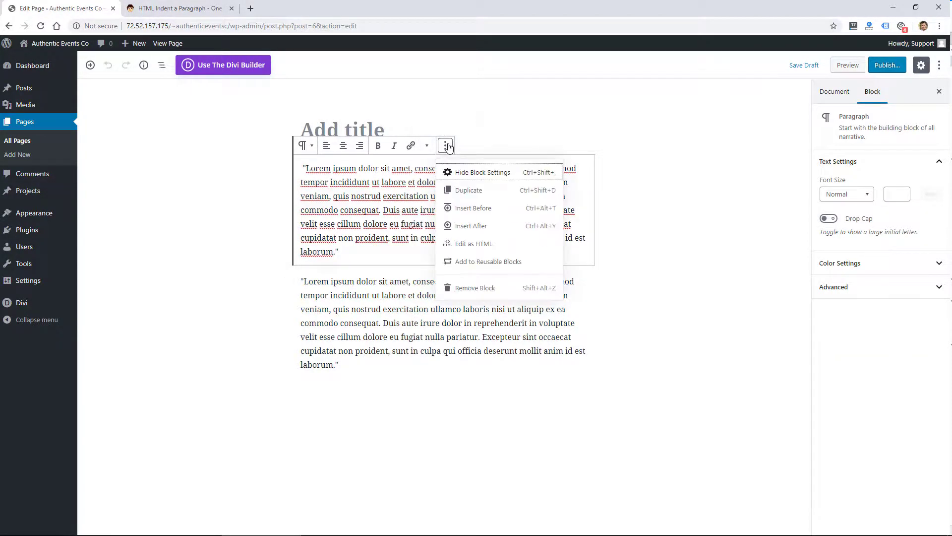
click(504, 245)
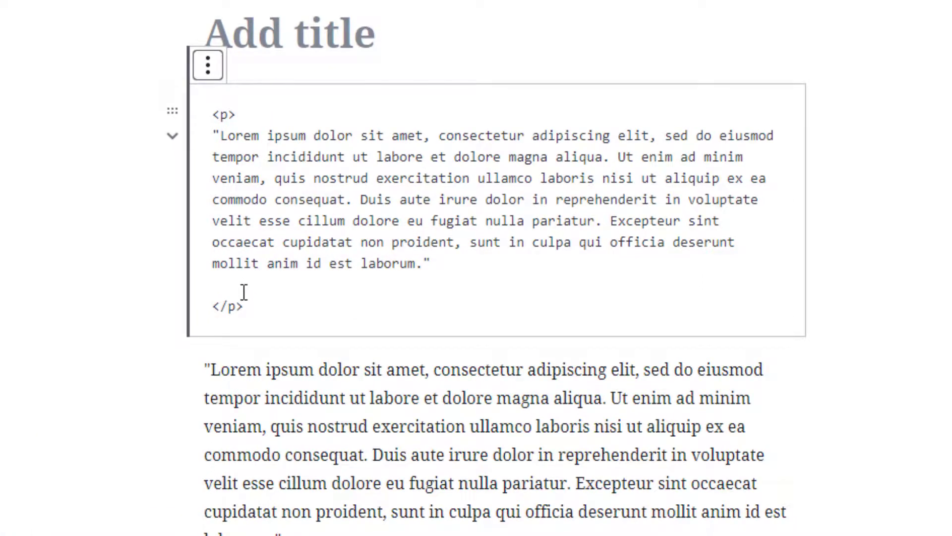
drag(253, 113, 212, 115)
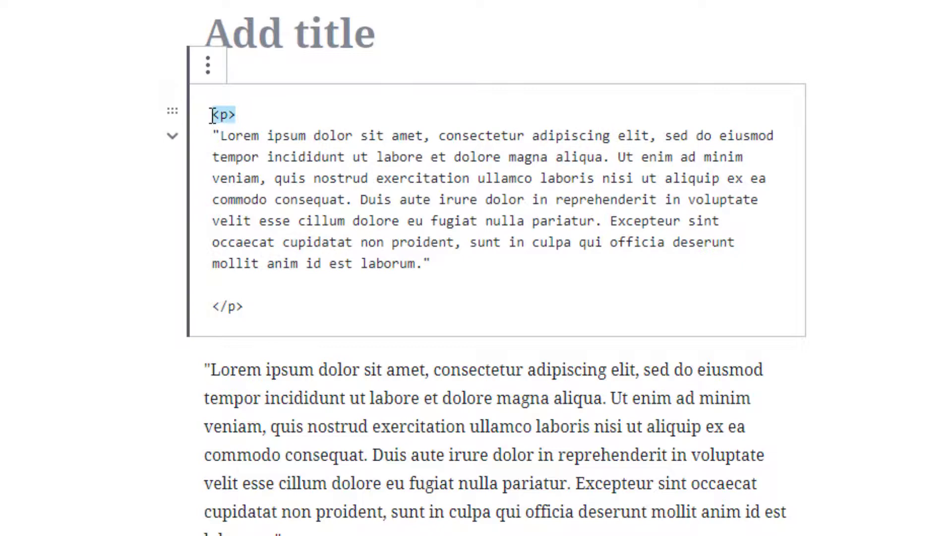
key(ctrl+v)
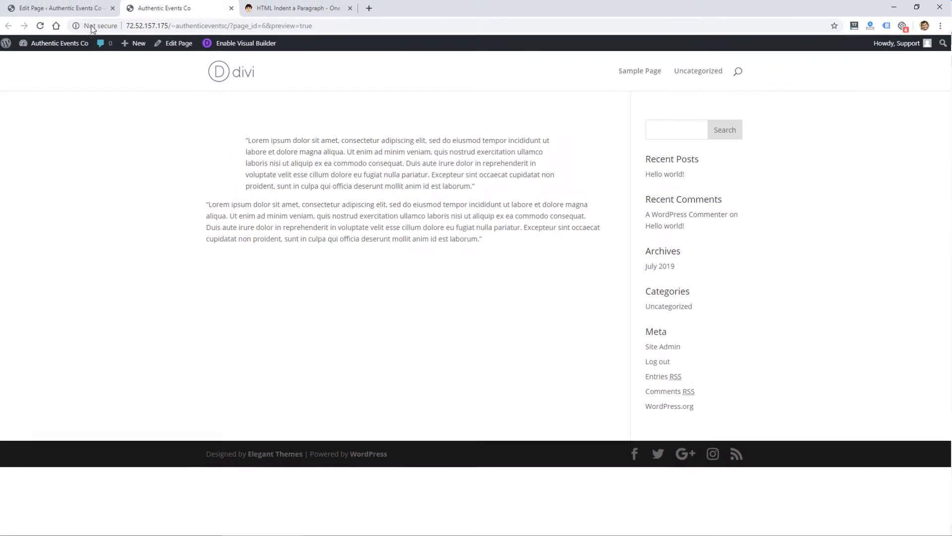
- In the tutorial article, highlight the 50px right margin in the 200px/50px pixel example
click(66, 9)
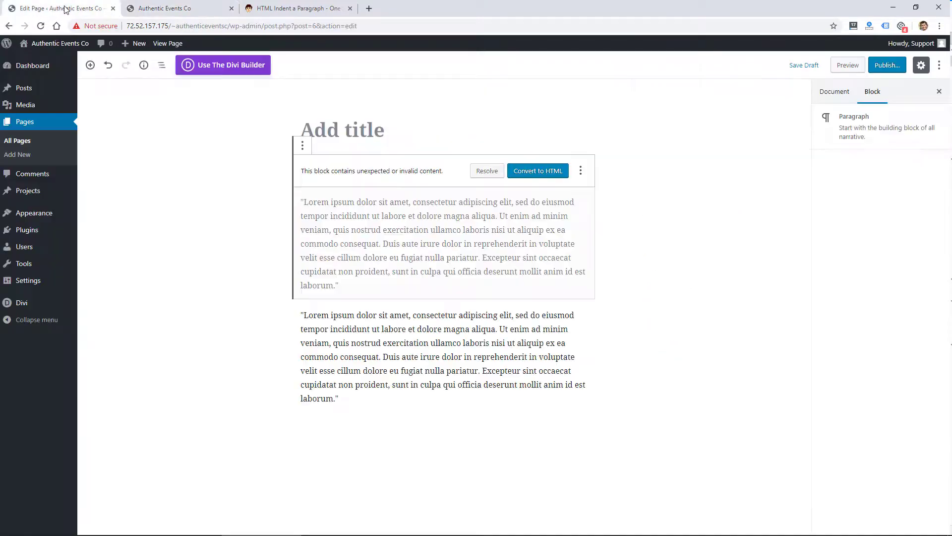
click(303, 9)
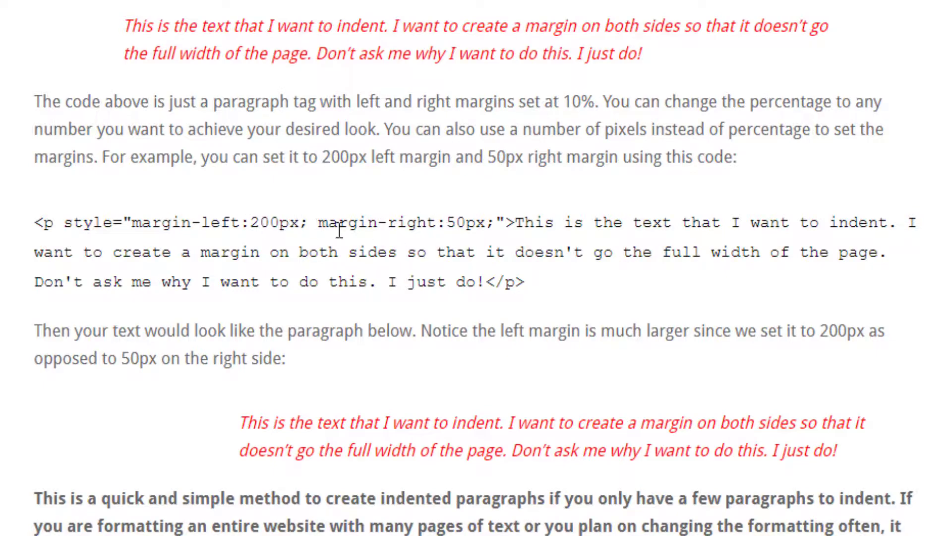
drag(445, 222, 492, 221)
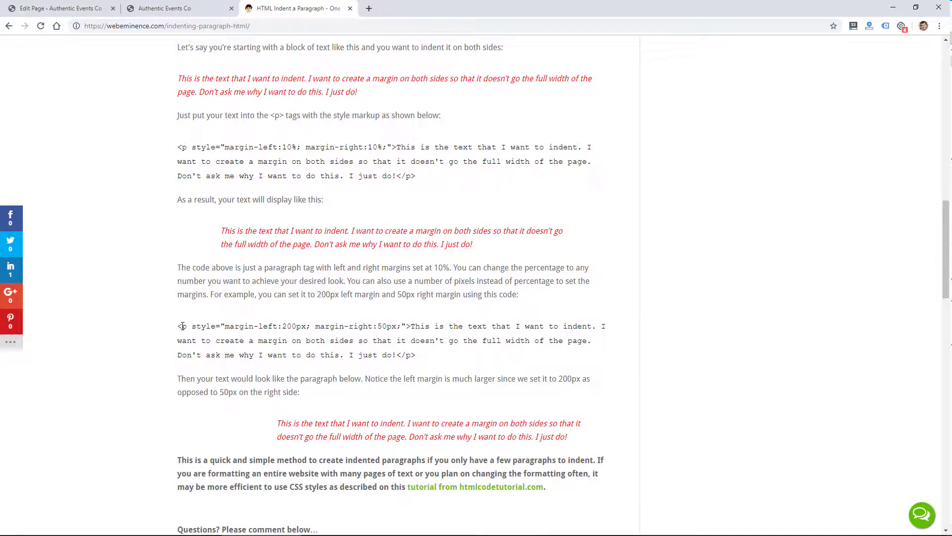
- Switch the untitled draft page from the block editor to the Divi Builder
click(88, 12)
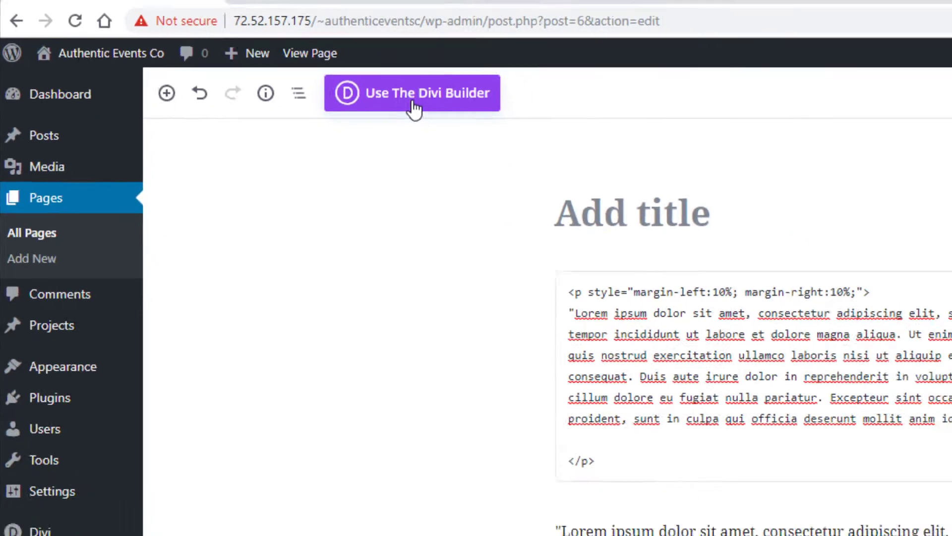
click(502, 118)
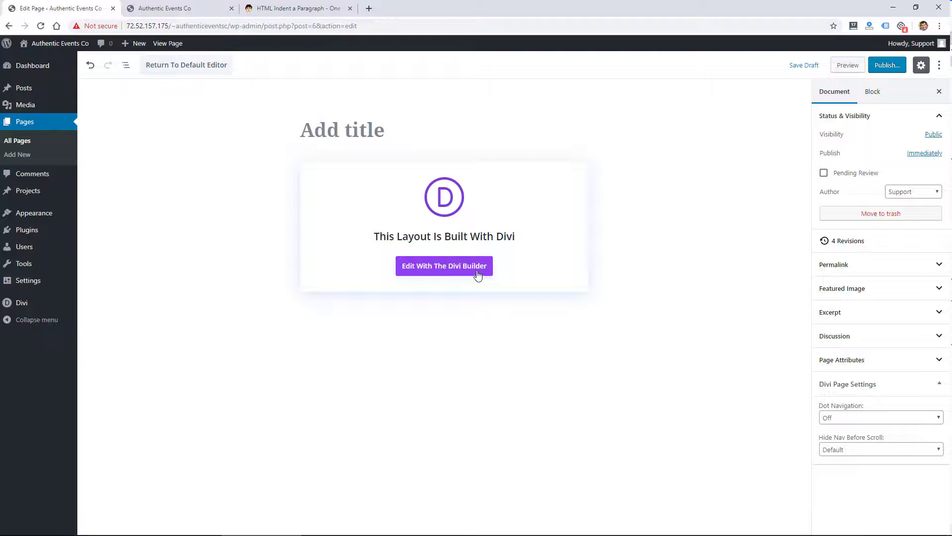
- Launch the Divi Visual Builder on the page and start building past the Welcome modal
click(440, 271)
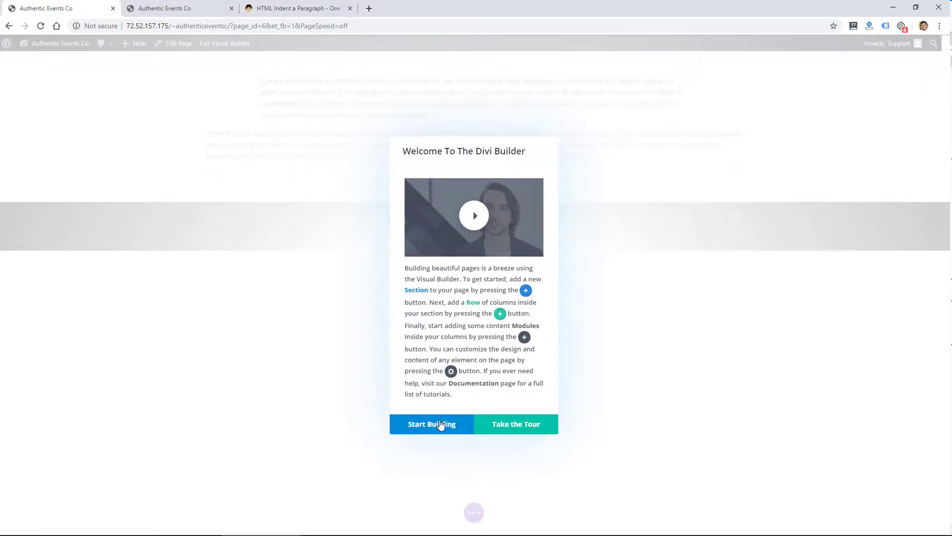
click(441, 425)
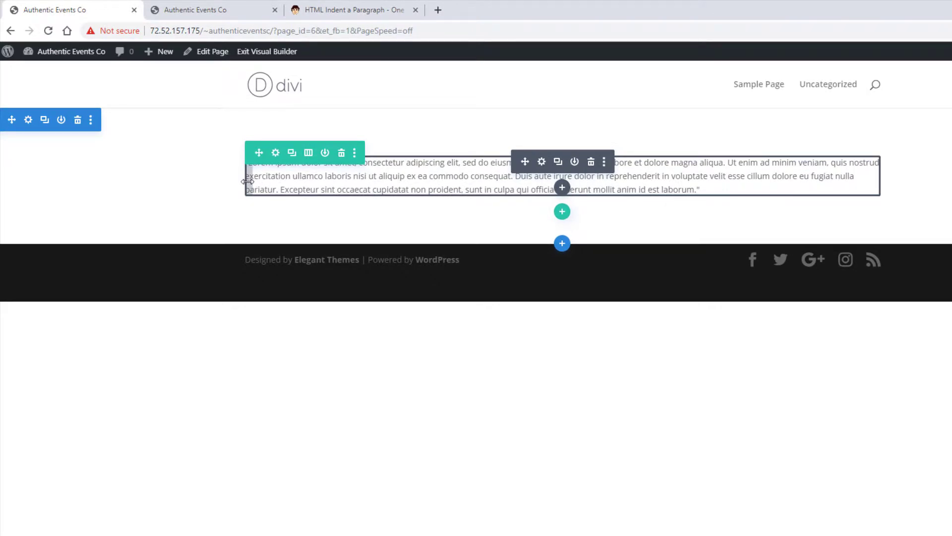
- Give the Lorem ipsum text module mirrored left and right padding of 198px
drag(247, 180, 323, 182)
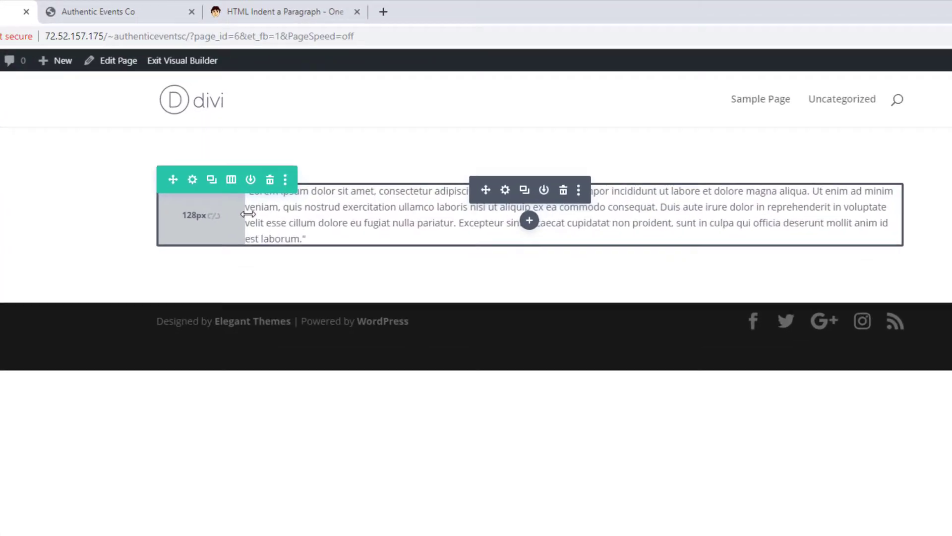
drag(248, 214, 252, 214)
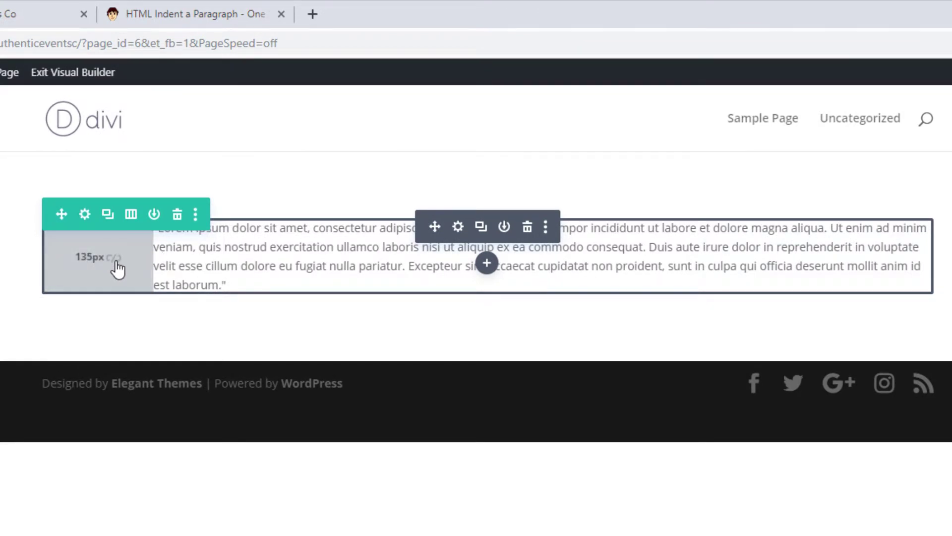
click(114, 258)
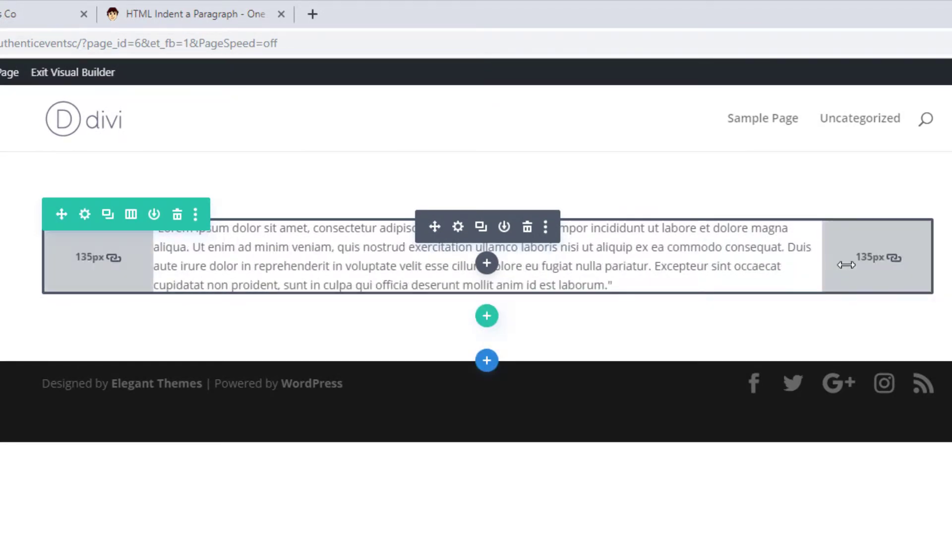
drag(833, 266, 803, 268)
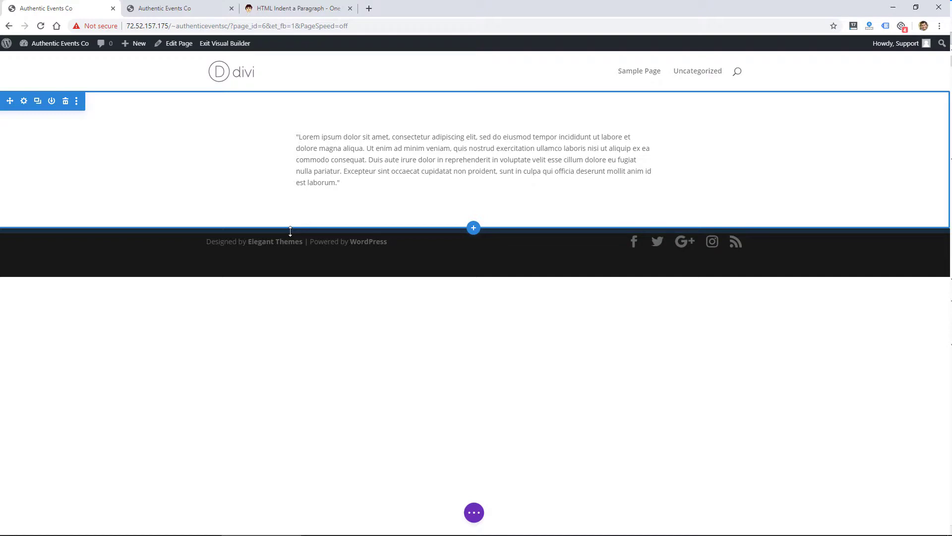
- Open elegantthemes.com in a new tab and scroll to the 'Build Pages Visually' section
click(275, 241)
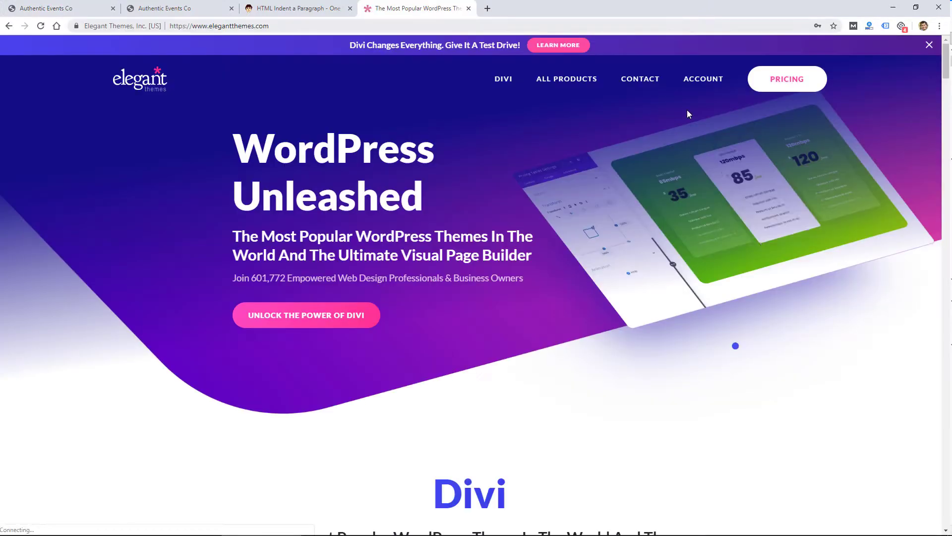
drag(948, 76, 948, 197)
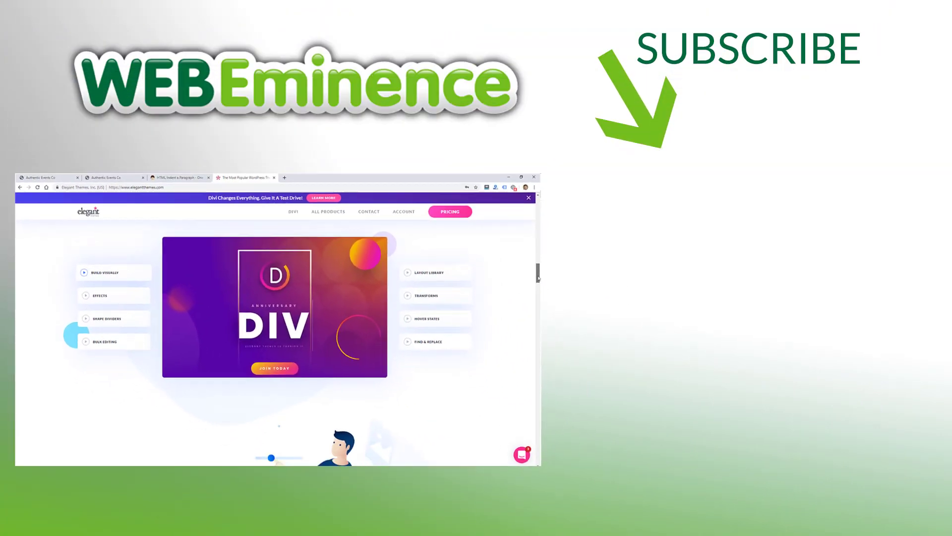
scroll(947, 212, down, 5)
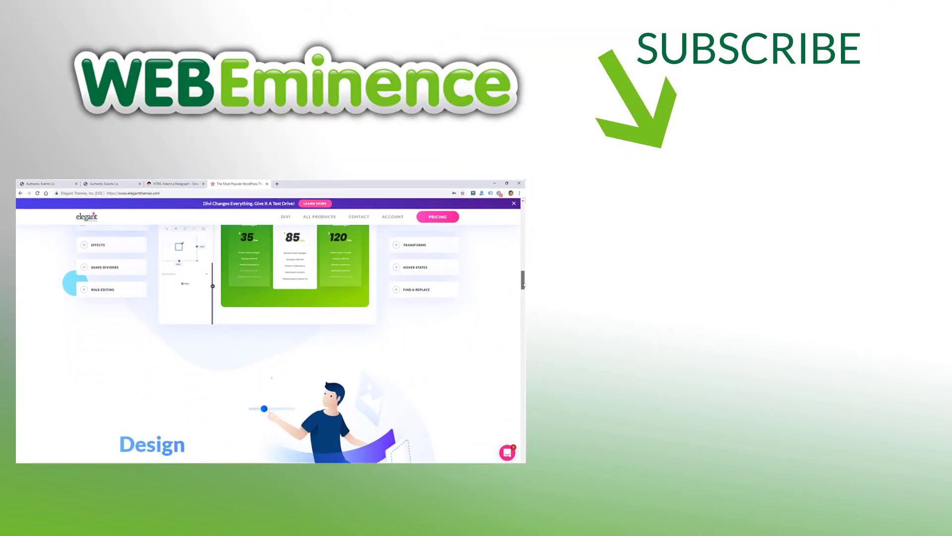
scroll(213, 226, down, 6)
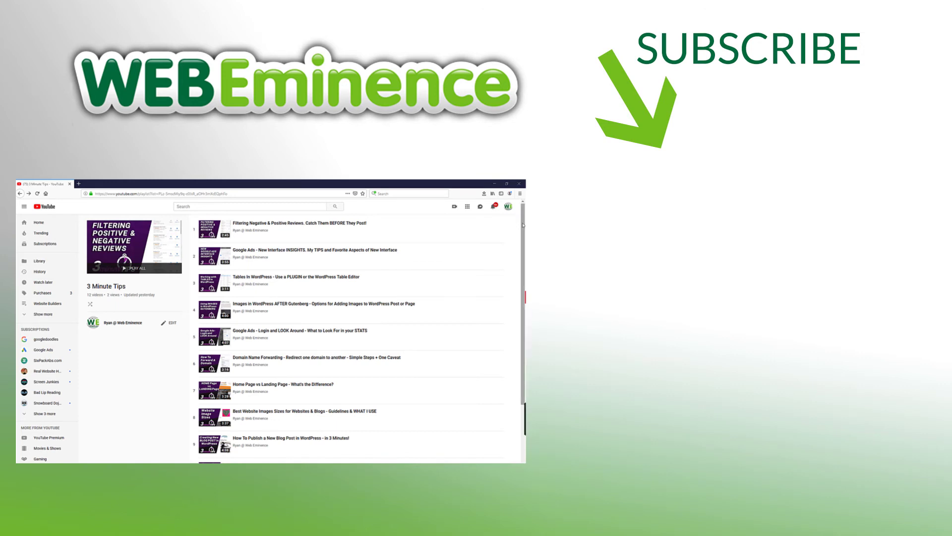
scroll(522, 234, down, 1)
scroll(357, 337, down, 3)
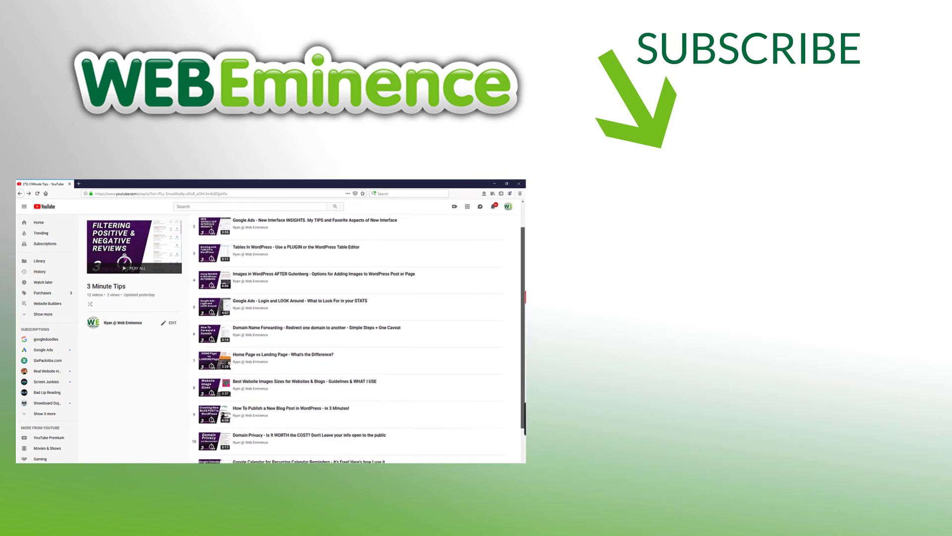